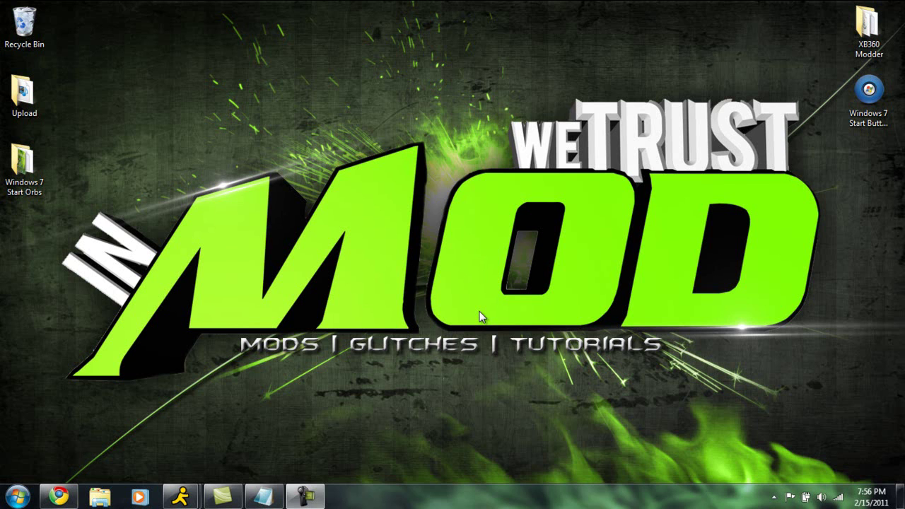
Look over the four orb images in the Windows 7 Start Orbs folder, then close it.
{"action": "double_click", "coordinate": [23, 164]}
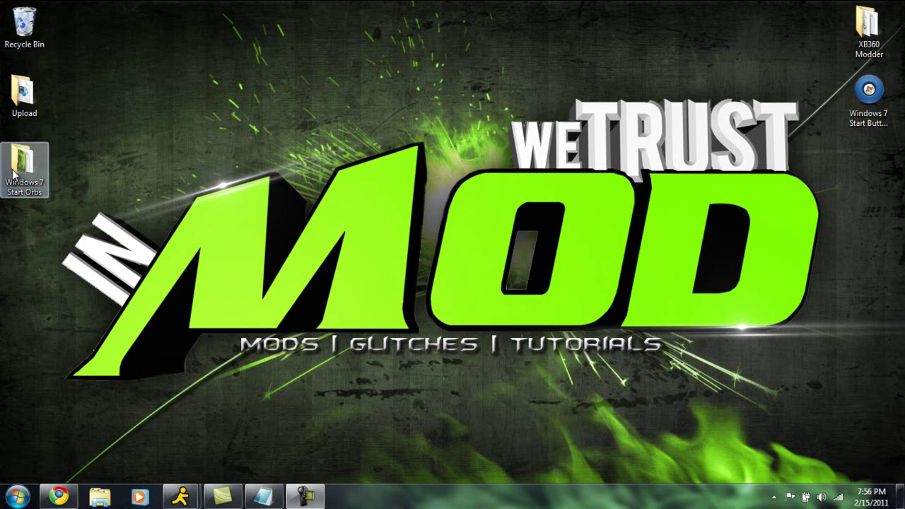
{"action": "left_click_drag", "start_coordinate": [632, 196], "coordinate": [356, 97]}
{"action": "left_click", "coordinate": [386, 202]}
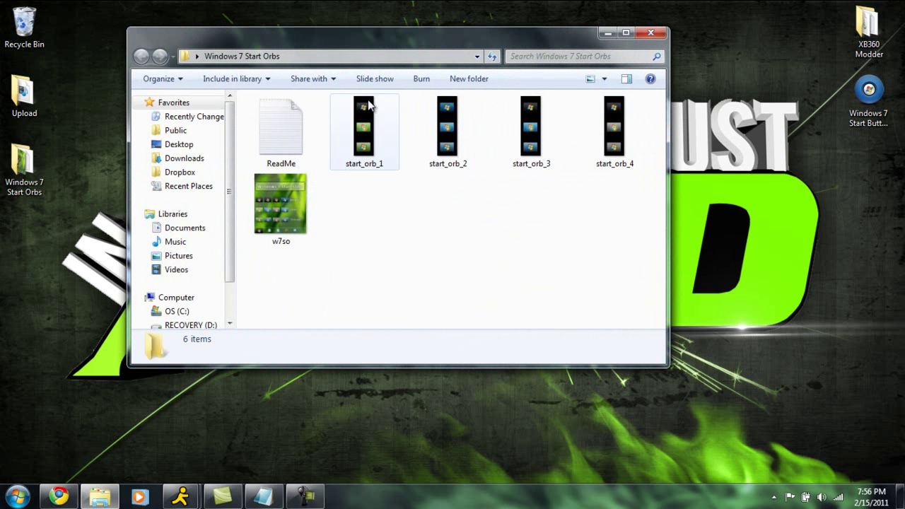
{"action": "left_click", "coordinate": [651, 32]}
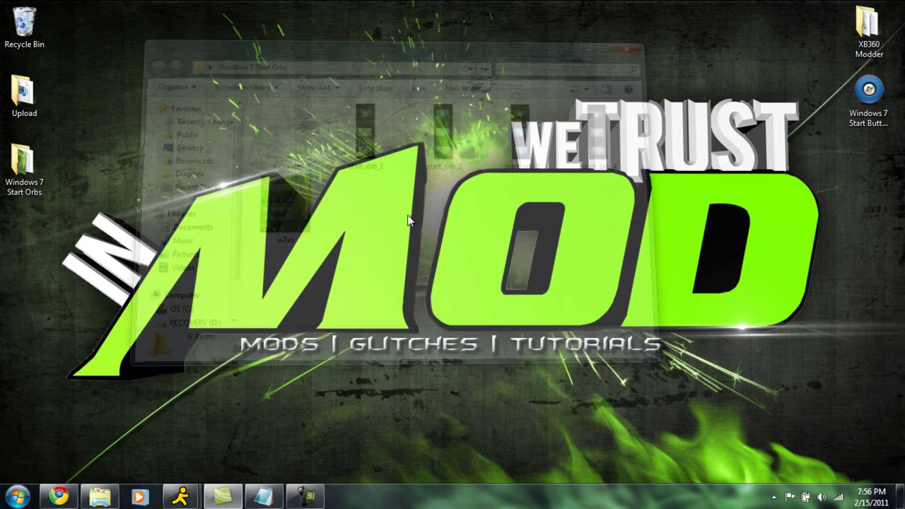
Browse the deviantART orb results and view the Orbs for Windows 7, Pink Floyd page.
{"action": "left_click", "coordinate": [60, 498]}
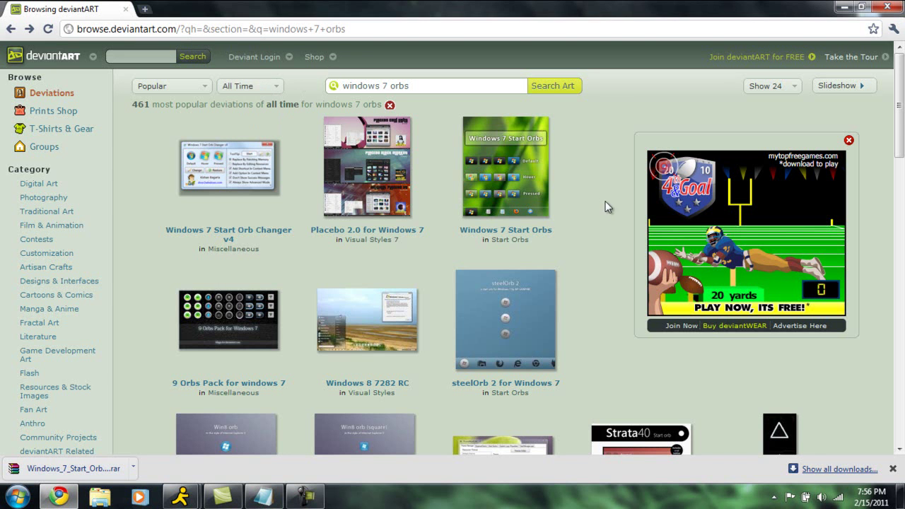
{"action": "scroll", "coordinate": [605, 204], "scroll_direction": "down", "scroll_amount": 4}
{"action": "scroll", "coordinate": [566, 254], "scroll_direction": "down", "scroll_amount": 2}
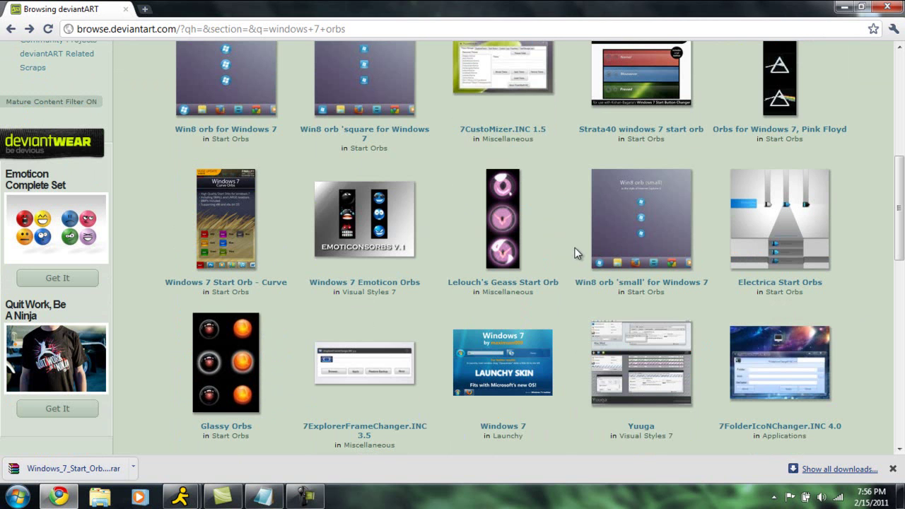
{"action": "scroll", "coordinate": [577, 240], "scroll_direction": "up", "scroll_amount": 6}
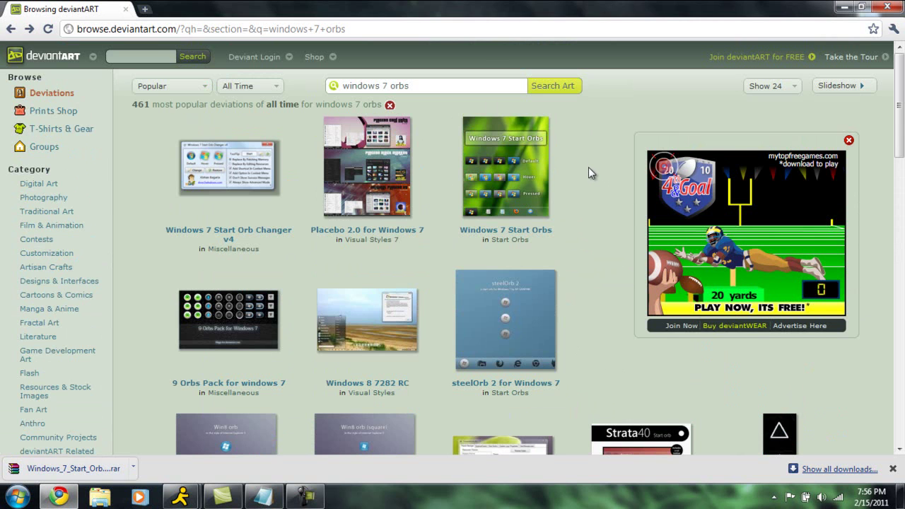
{"action": "scroll", "coordinate": [596, 178], "scroll_direction": "down", "scroll_amount": 2}
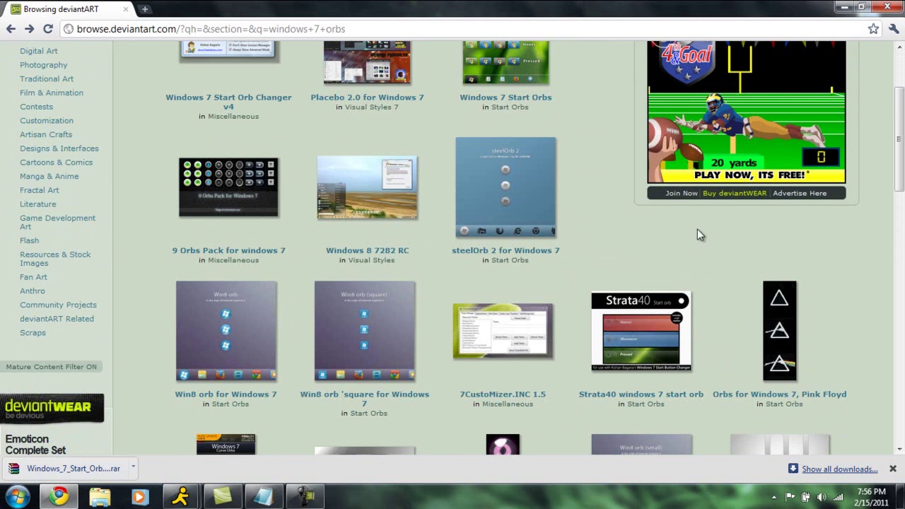
{"action": "left_click", "coordinate": [787, 309]}
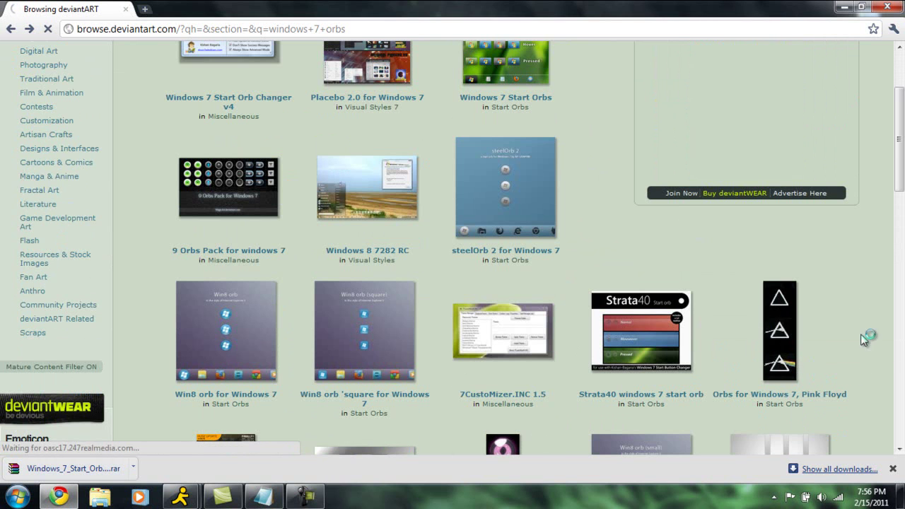
{"action": "scroll", "coordinate": [857, 275], "scroll_direction": "up", "scroll_amount": 2}
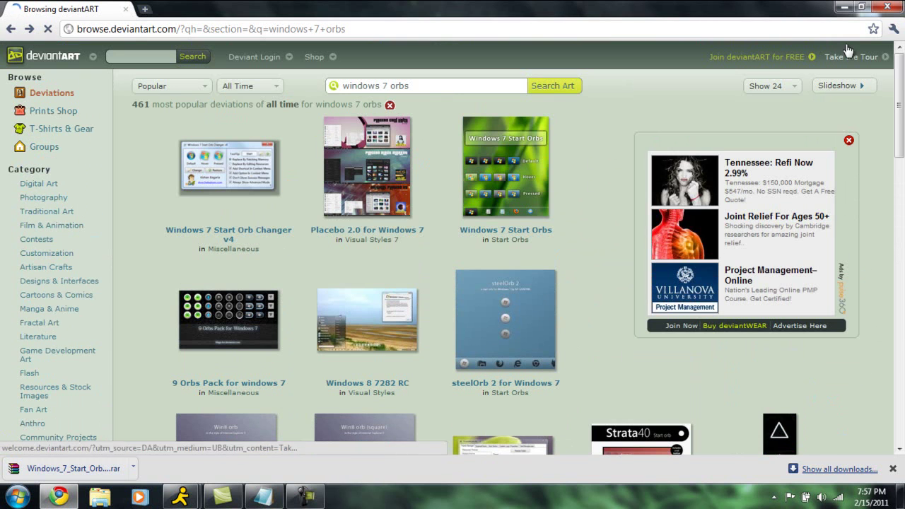
Open System Protection from Computer's properties and select the OS (C:) system drive.
{"action": "left_click", "coordinate": [843, 7]}
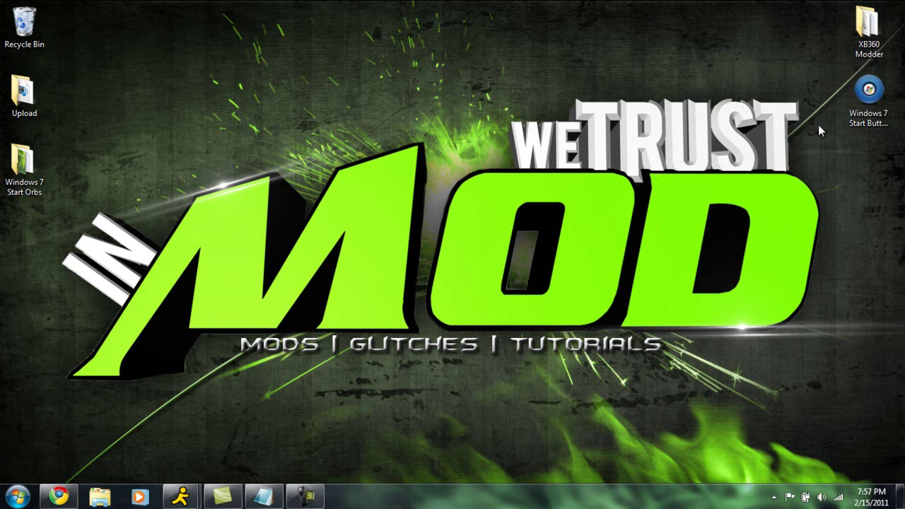
{"action": "left_click", "coordinate": [17, 498]}
{"action": "right_click", "coordinate": [205, 330]}
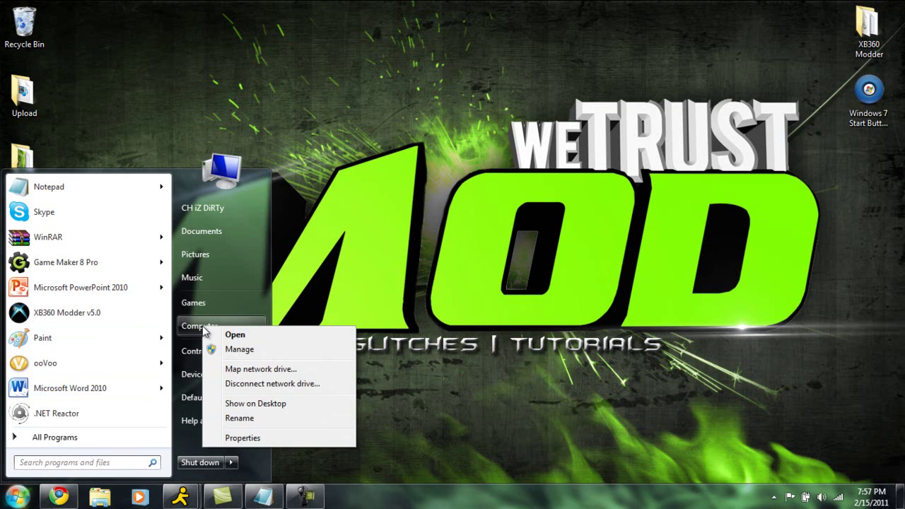
{"action": "left_click", "coordinate": [244, 438]}
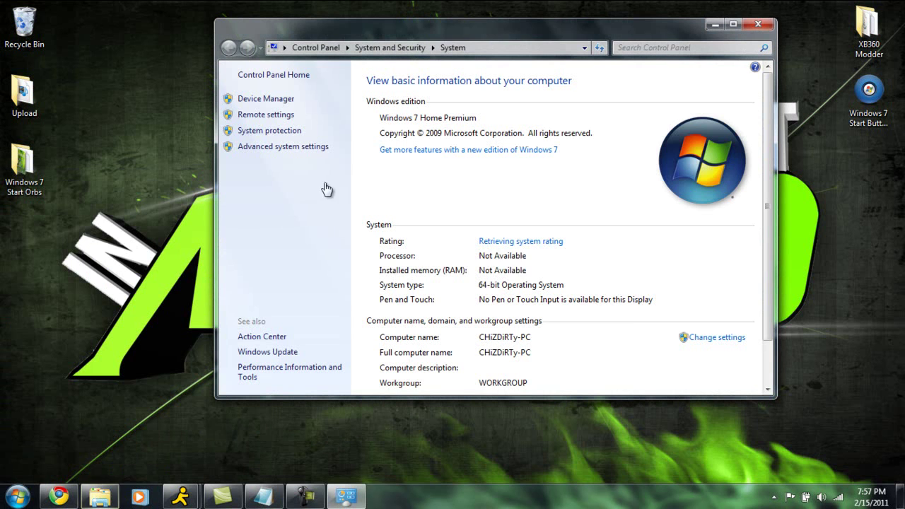
{"action": "left_click", "coordinate": [274, 133]}
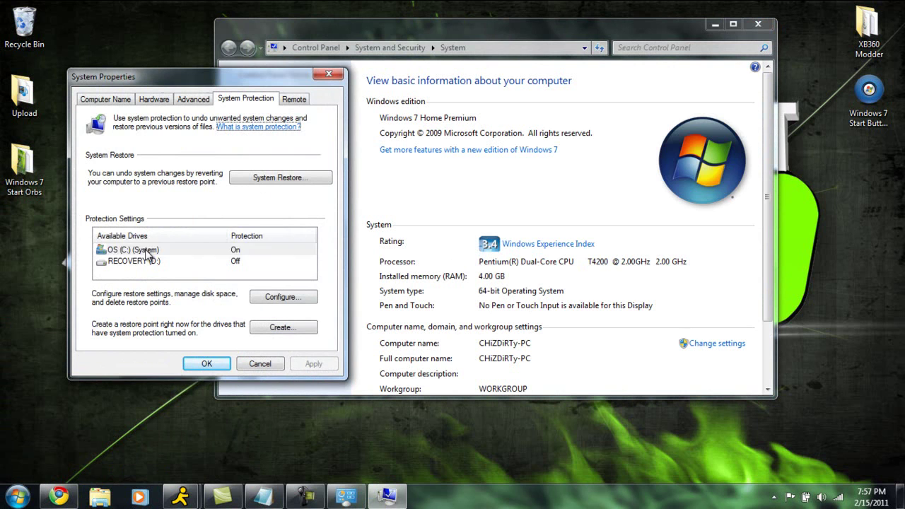
{"action": "left_click", "coordinate": [148, 254]}
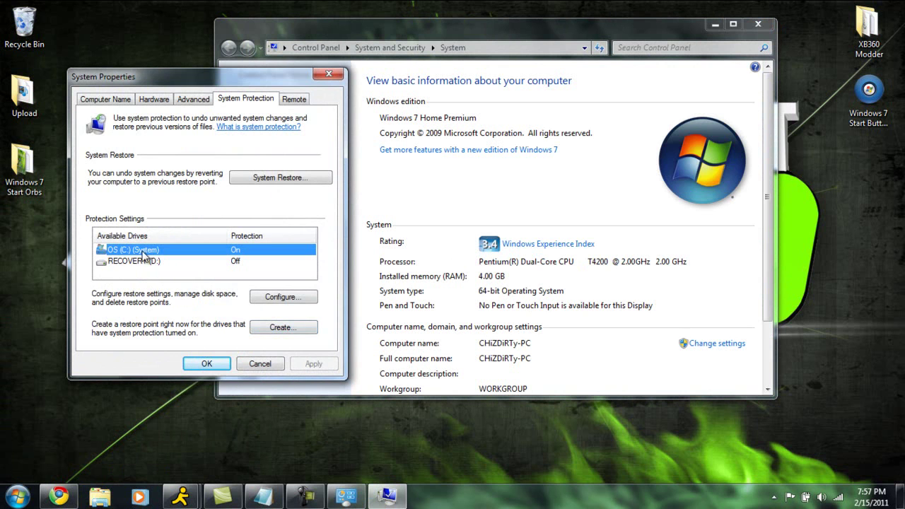
Create a restore point named 'Windows 7 Button Change', dismiss the confirmation, and close System Properties.
{"action": "left_click", "coordinate": [284, 329]}
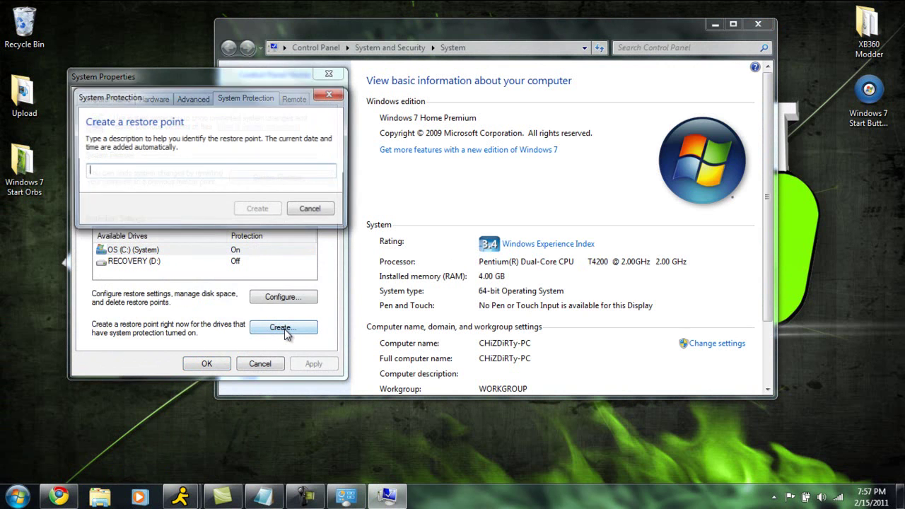
{"action": "type", "text": "Windows "}
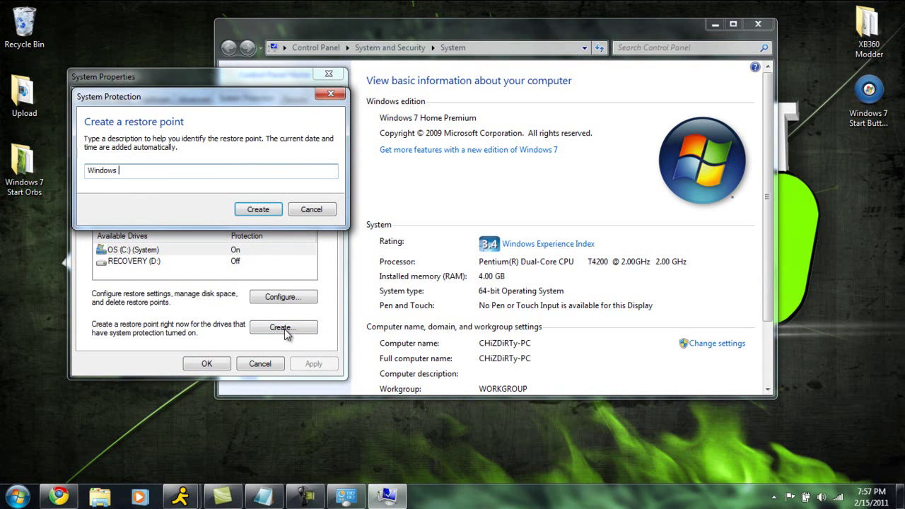
{"action": "type", "text": "7 Button Change"}
{"action": "left_click", "coordinate": [259, 209]}
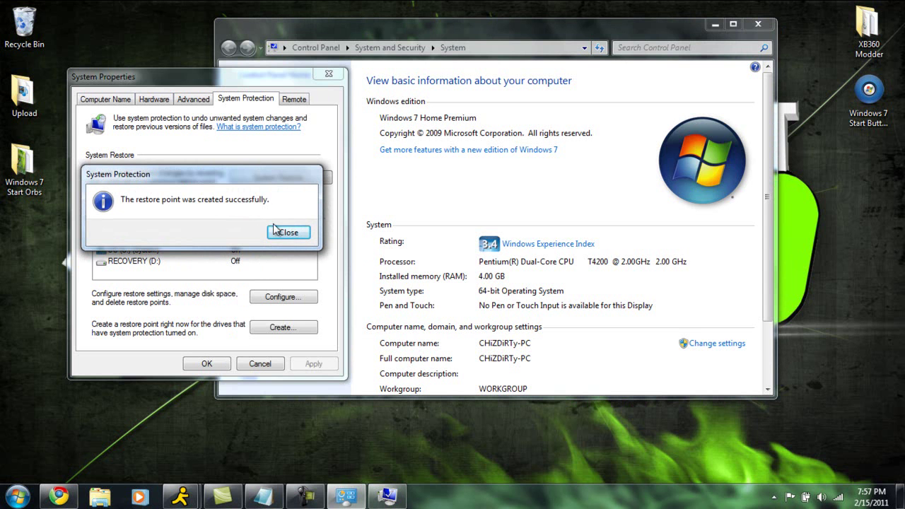
{"action": "left_click", "coordinate": [295, 235]}
{"action": "left_click", "coordinate": [329, 74]}
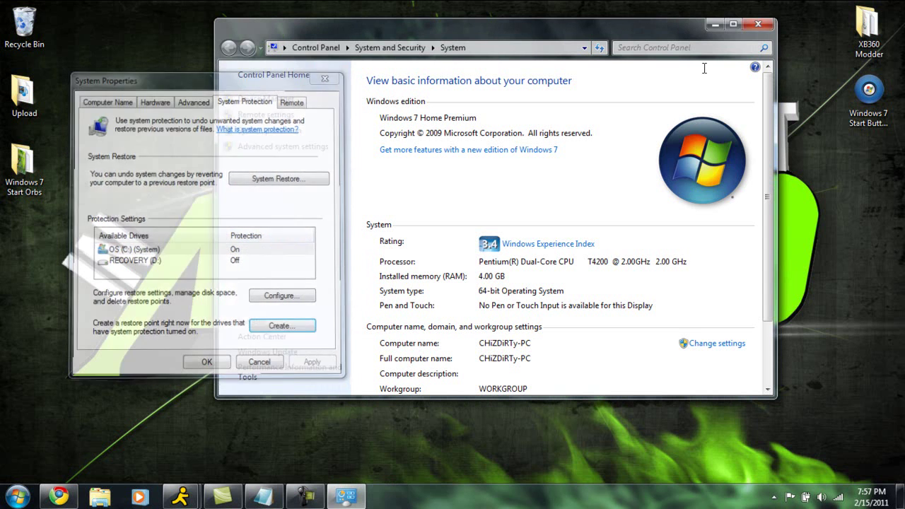
Close Control Panel, run Windows 7 Start Button Changer as administrator, and move its window higher.
{"action": "left_click", "coordinate": [758, 24]}
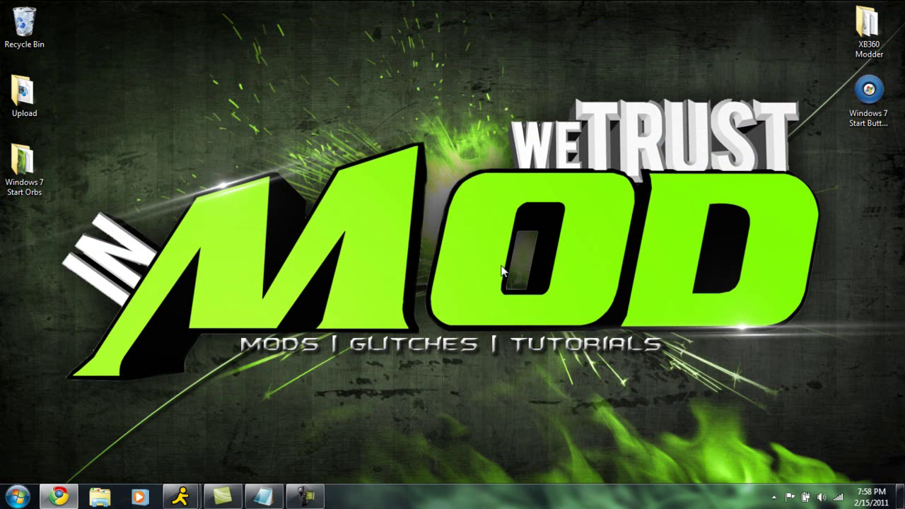
{"action": "right_click", "coordinate": [869, 103]}
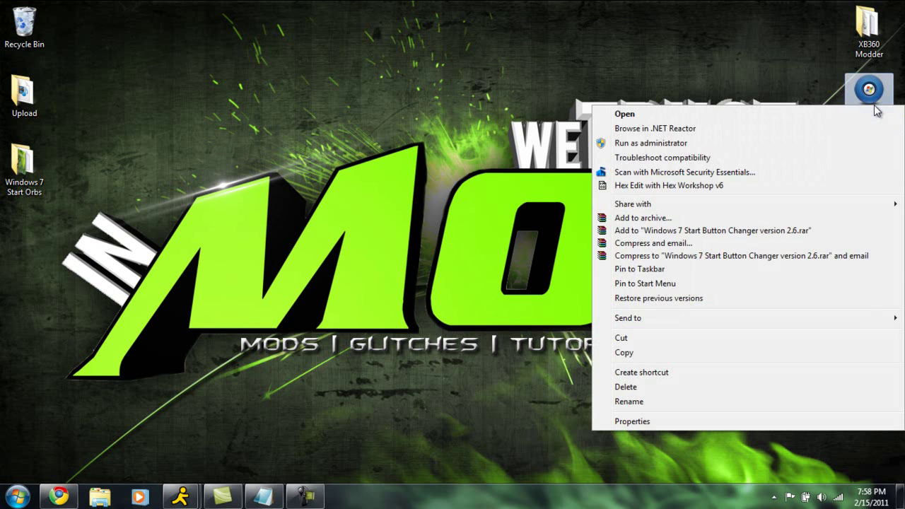
{"action": "left_click", "coordinate": [679, 145]}
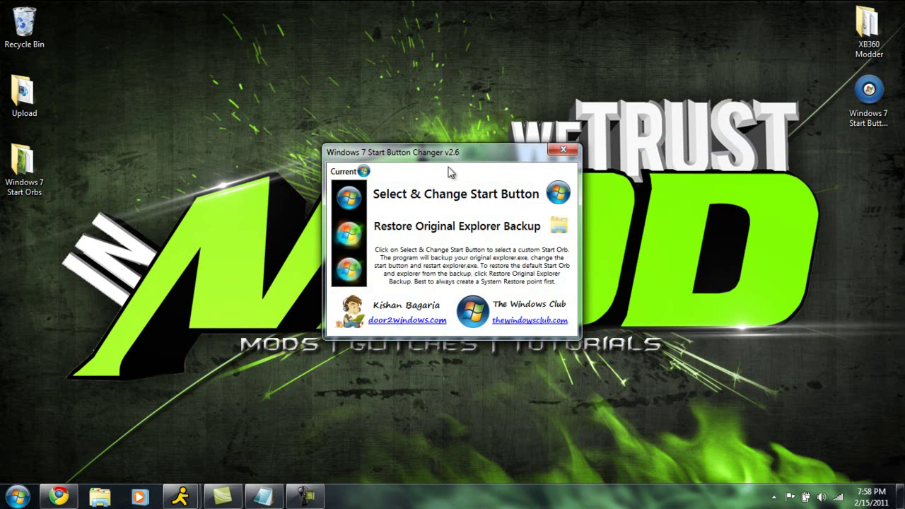
{"action": "left_click_drag", "start_coordinate": [448, 163], "coordinate": [438, 150]}
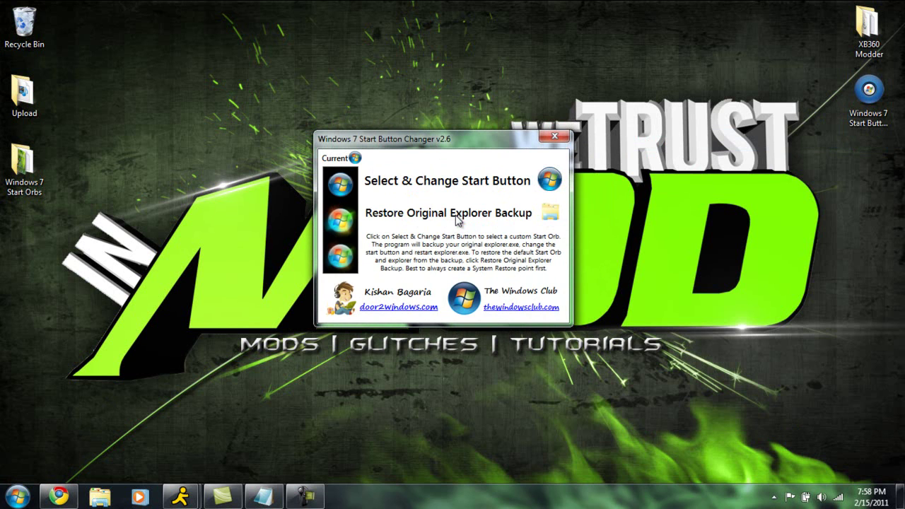
Apply the start_orb_4 bitmap from the Windows 7 Start Orbs folder as the Start orb, applying it twice.
{"action": "left_click", "coordinate": [550, 181]}
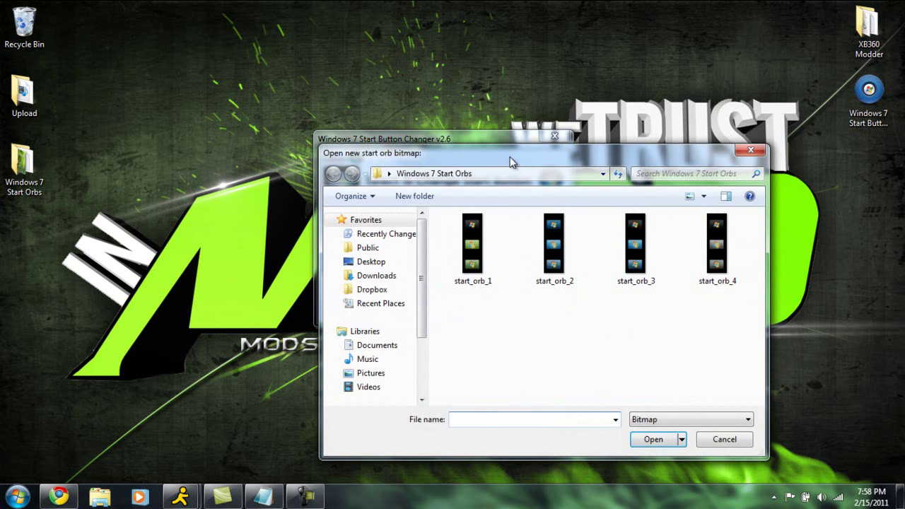
{"action": "left_click_drag", "start_coordinate": [512, 161], "coordinate": [424, 115]}
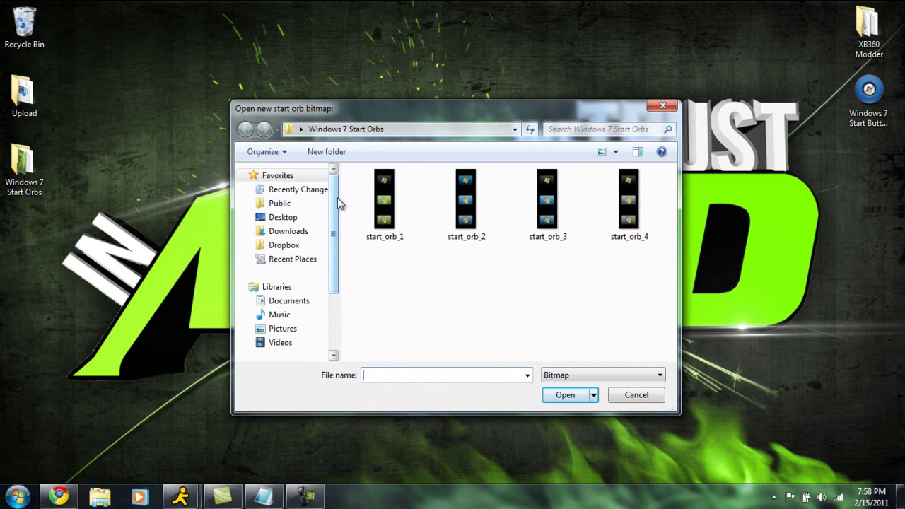
{"action": "left_click", "coordinate": [627, 211]}
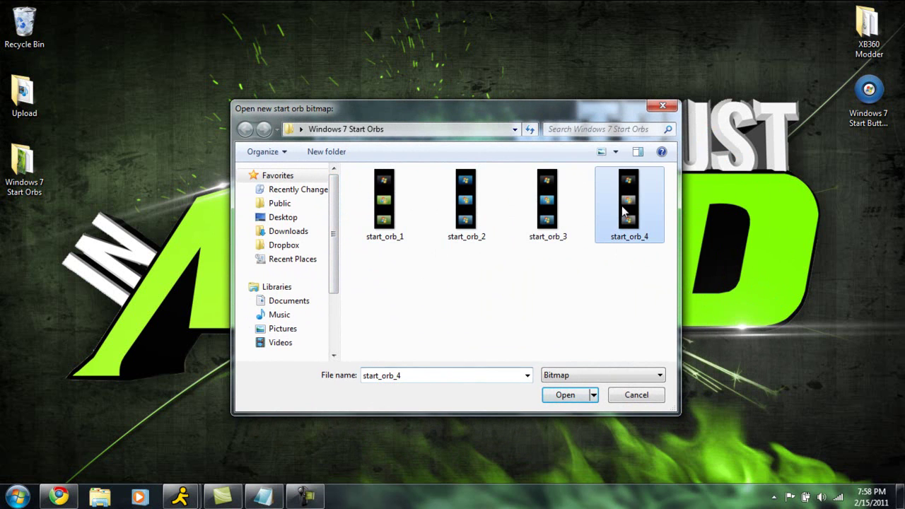
{"action": "left_click", "coordinate": [566, 396]}
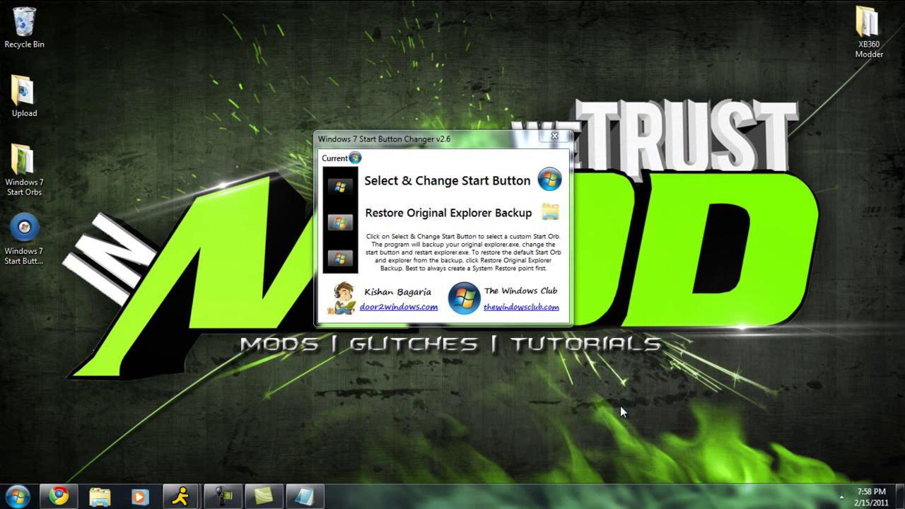
{"action": "left_click", "coordinate": [549, 180]}
{"action": "left_click", "coordinate": [632, 221]}
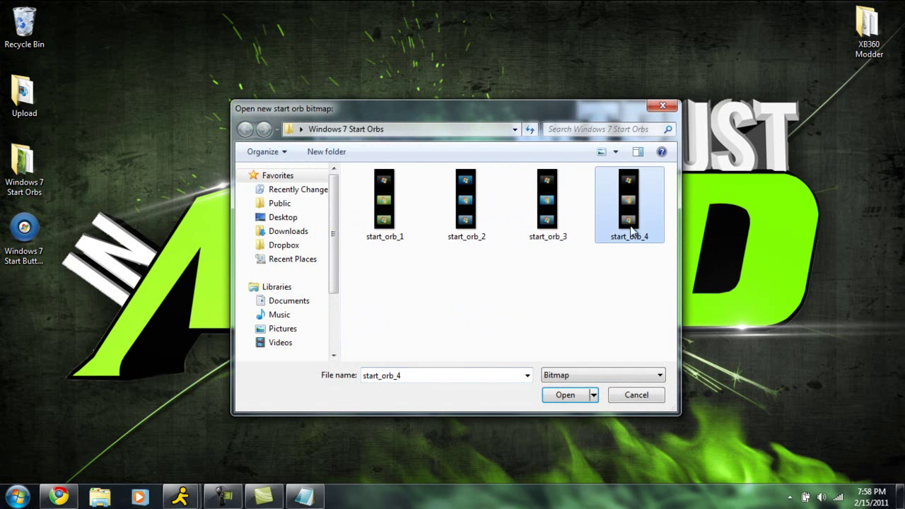
{"action": "left_click", "coordinate": [584, 394]}
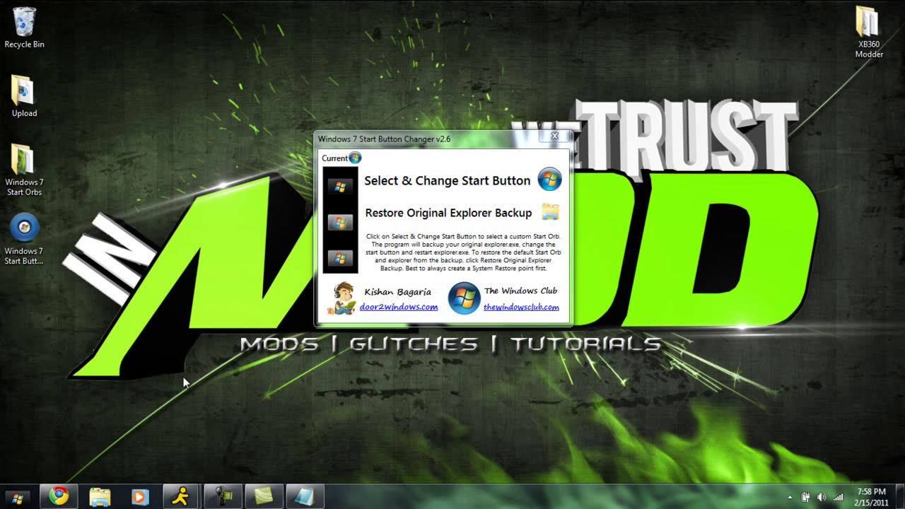
Test the new orb in the Start menu, restore the original Explorer backup, and recheck the Start menu.
{"action": "left_click", "coordinate": [23, 501]}
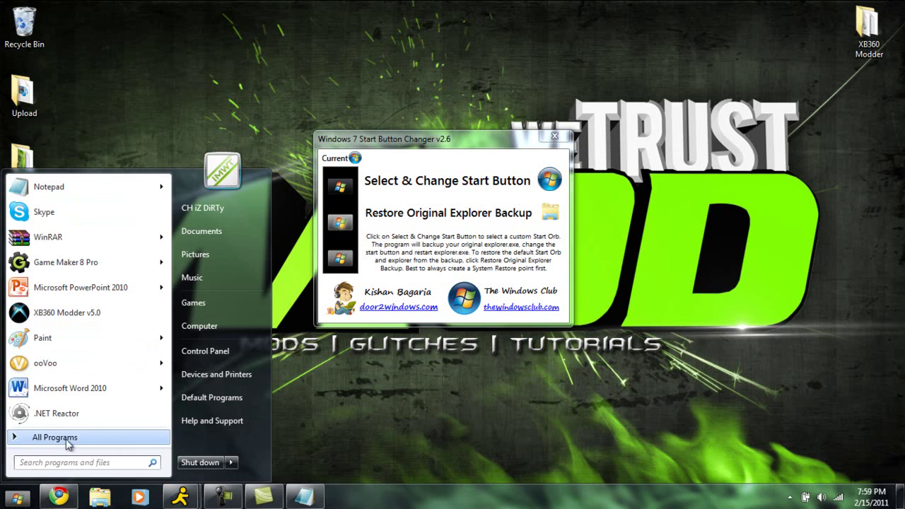
{"action": "left_click", "coordinate": [344, 421]}
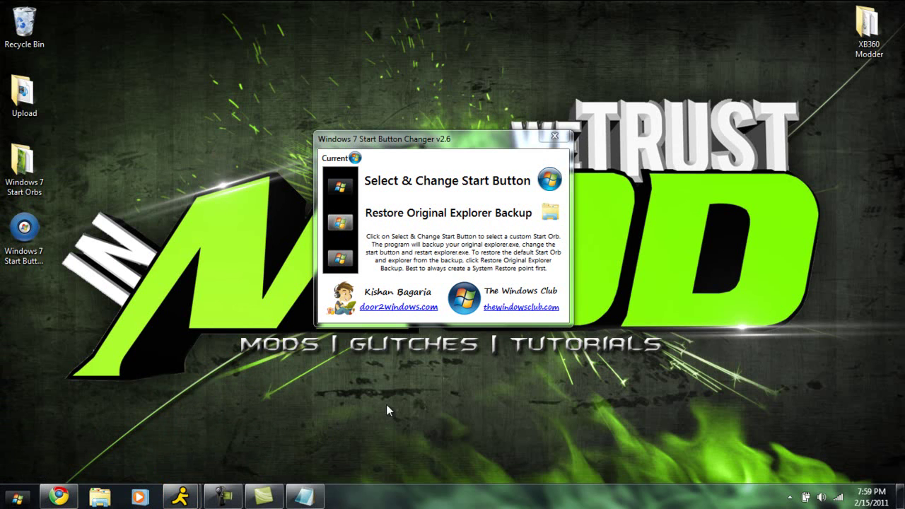
{"action": "left_click", "coordinate": [551, 214]}
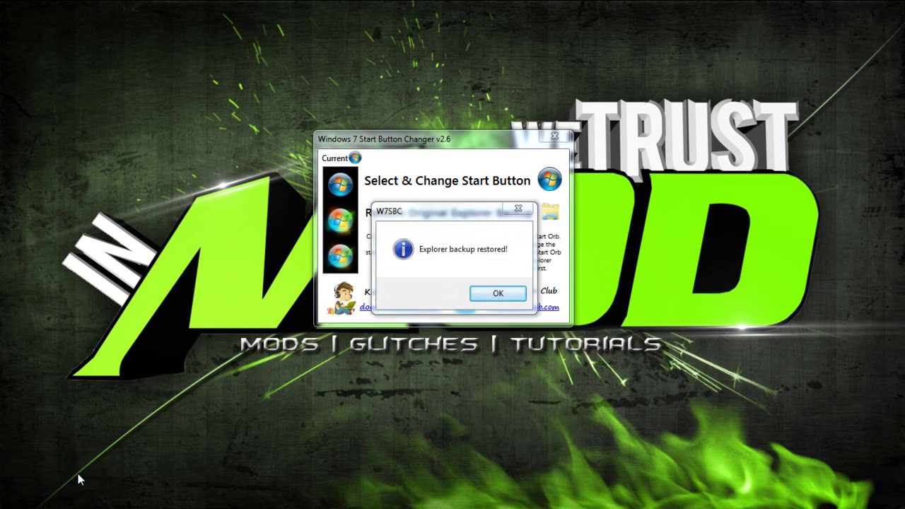
{"action": "left_click", "coordinate": [497, 295]}
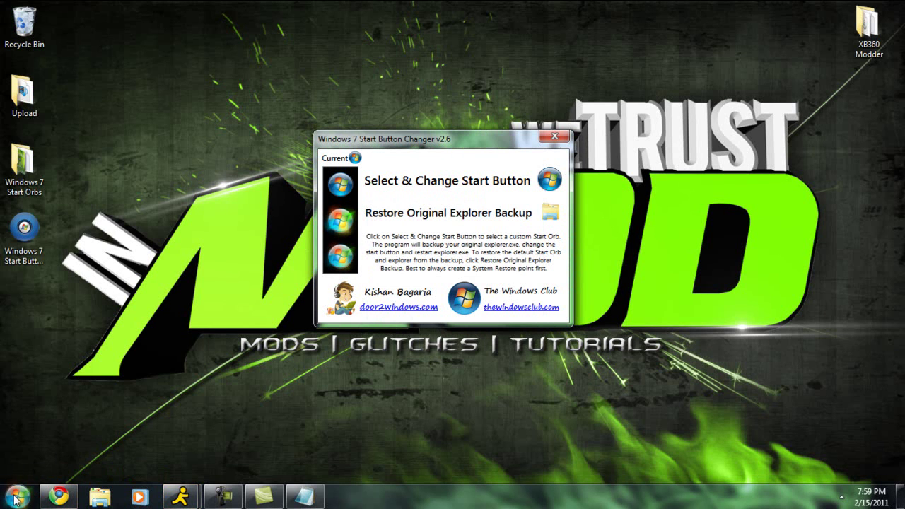
{"action": "left_click", "coordinate": [17, 496]}
{"action": "left_click", "coordinate": [374, 425]}
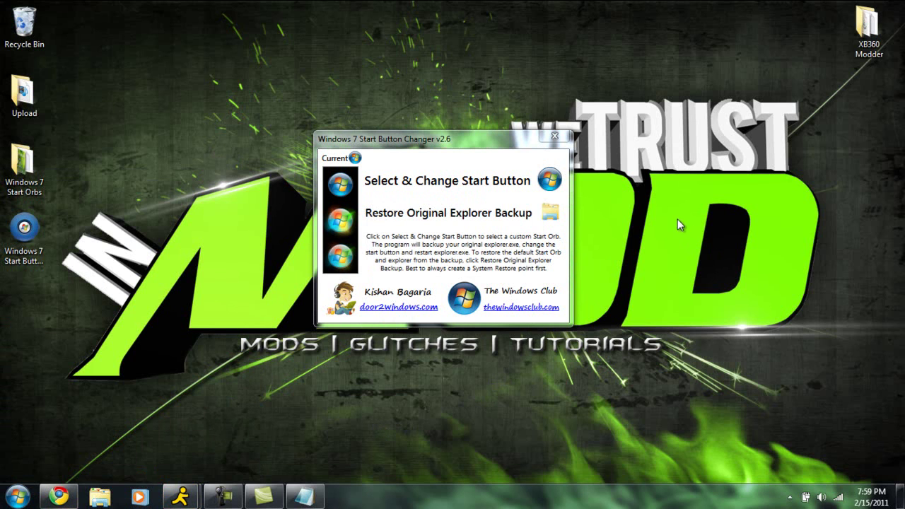
{"action": "left_click", "coordinate": [555, 136]}
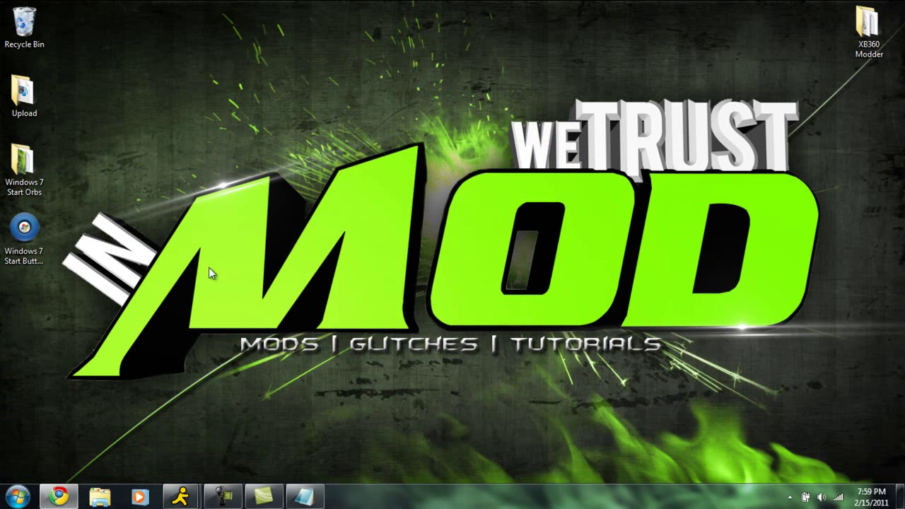